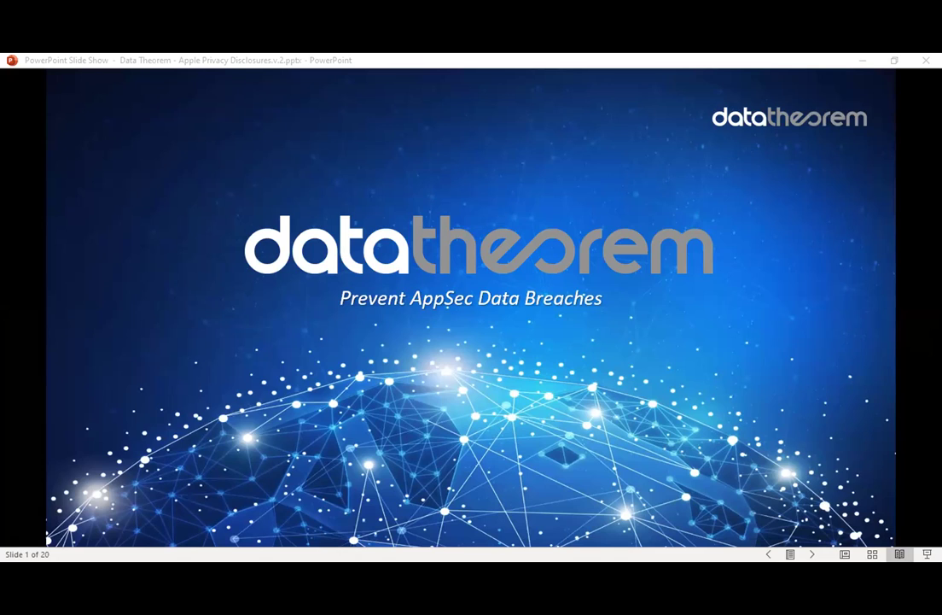
- Present the slides from the title through the Apple privacy news to the "You're On Notice" data type list on slide 6
click(573, 212)
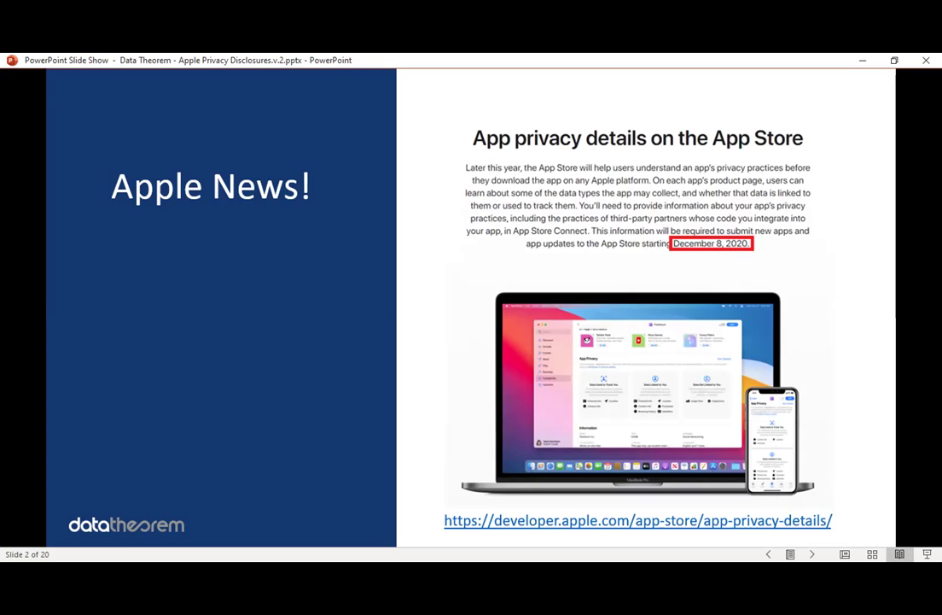
key(Right)
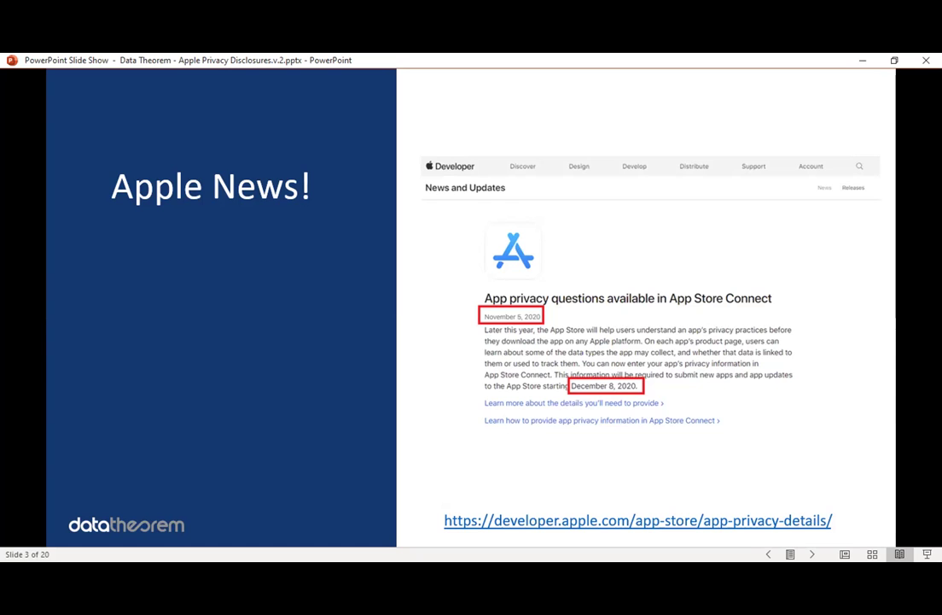
key(Right)
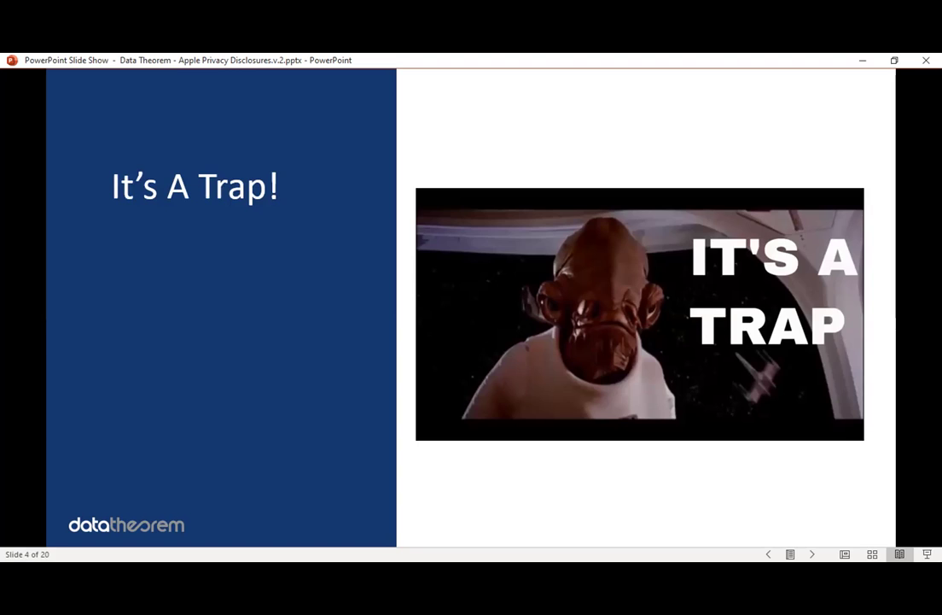
key(Right)
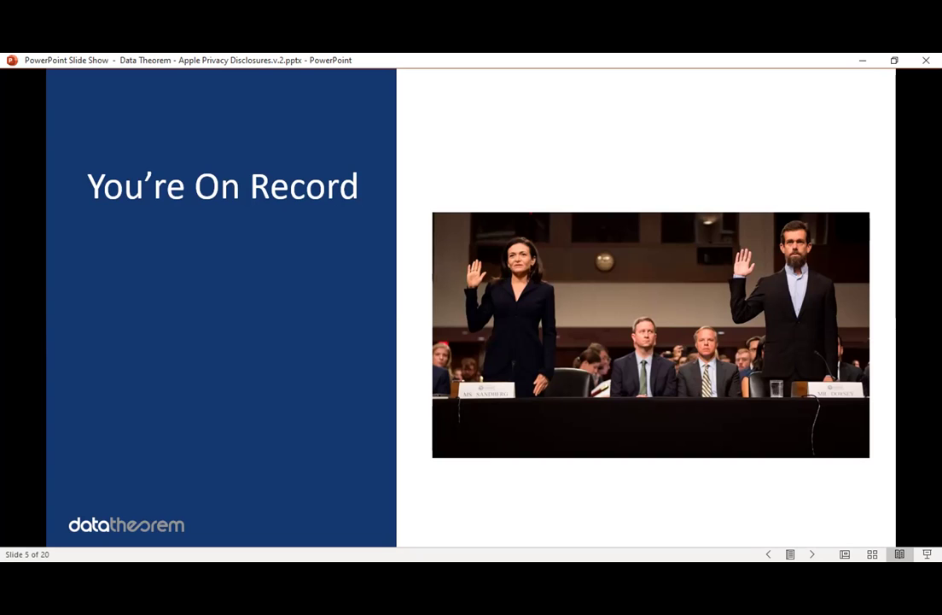
key(Right)
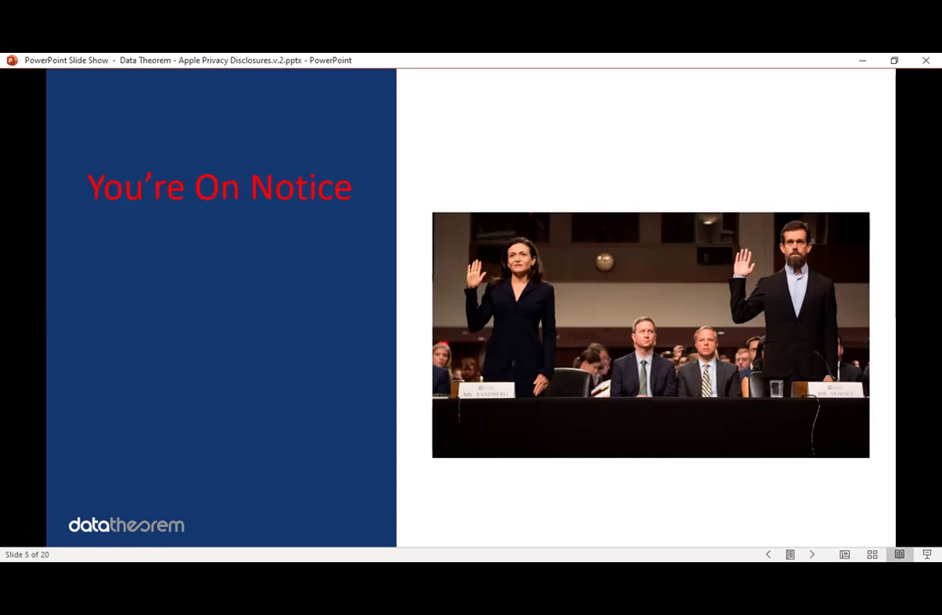
key(Right)
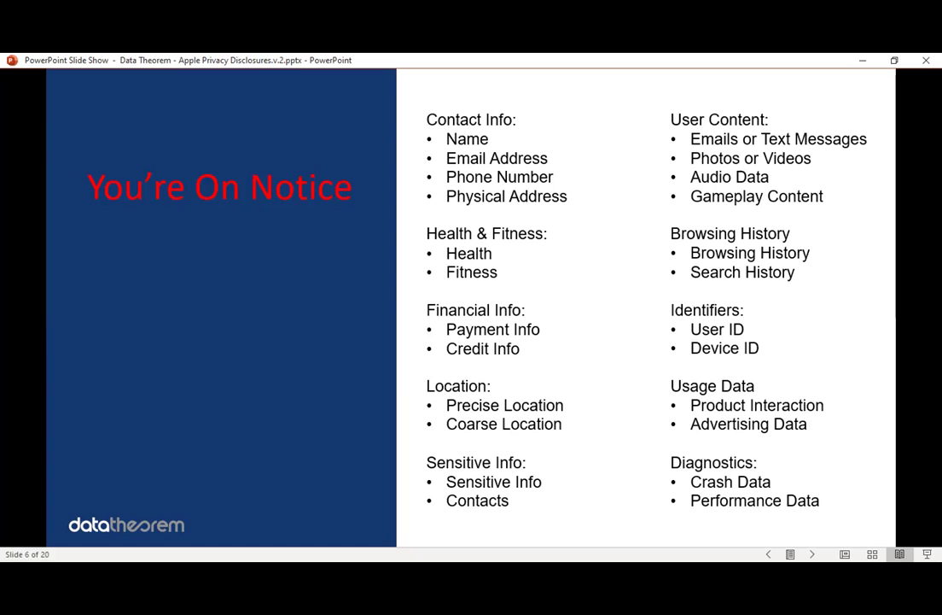
key(Right)
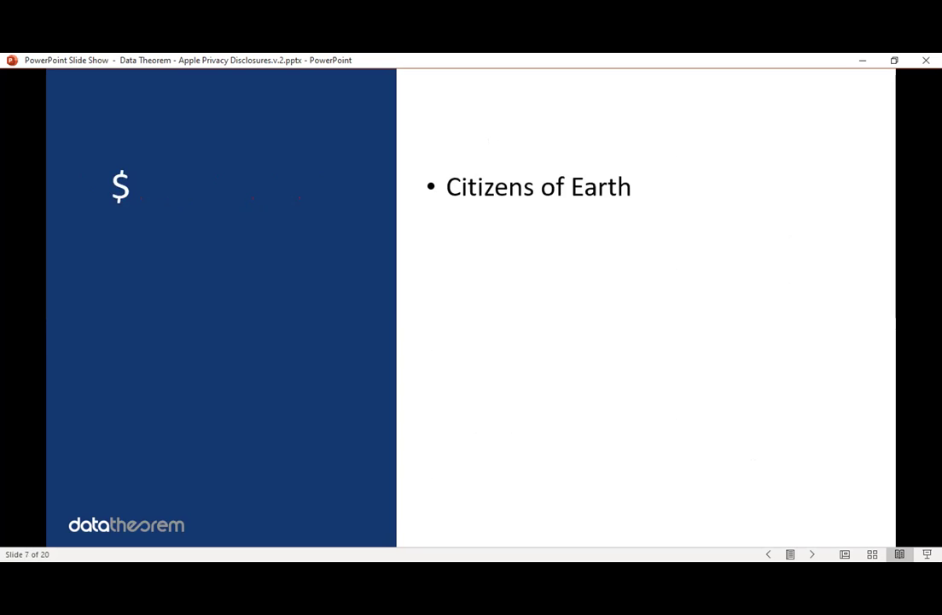
key(Left)
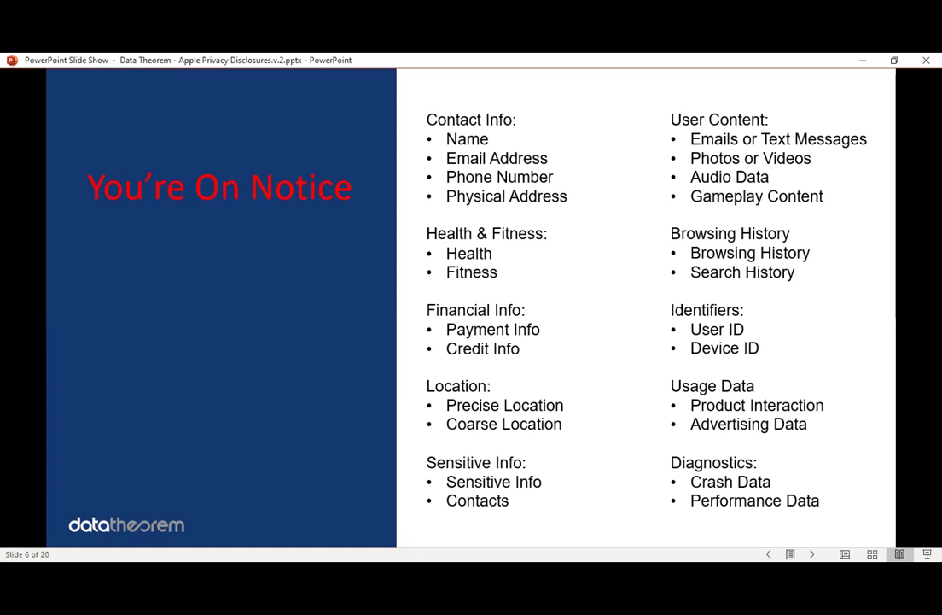
- Advance the slide show through the GDPR fines slide and the Twilio Segment content on the "Data is the new $Dollar$" slide
key(Right)
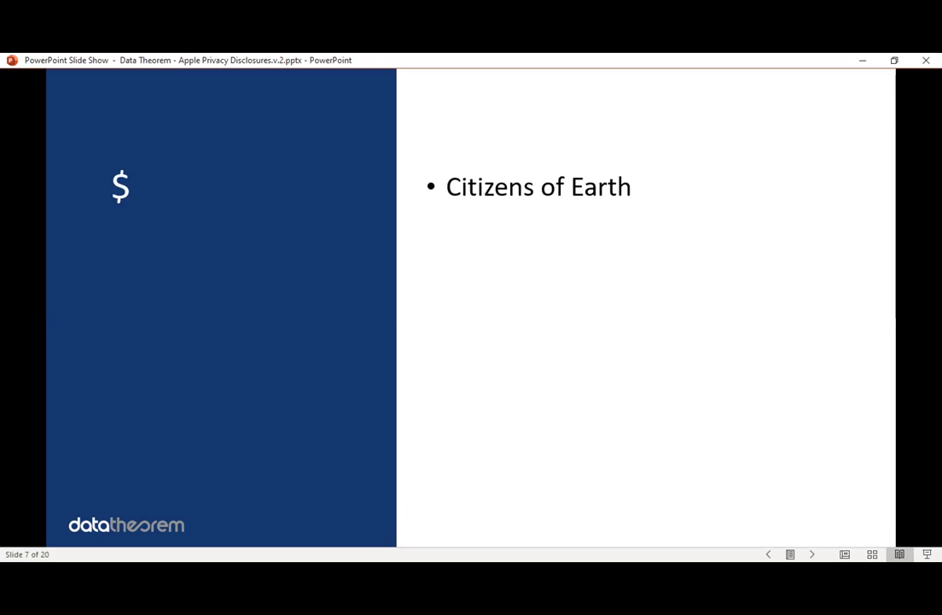
key(Right)
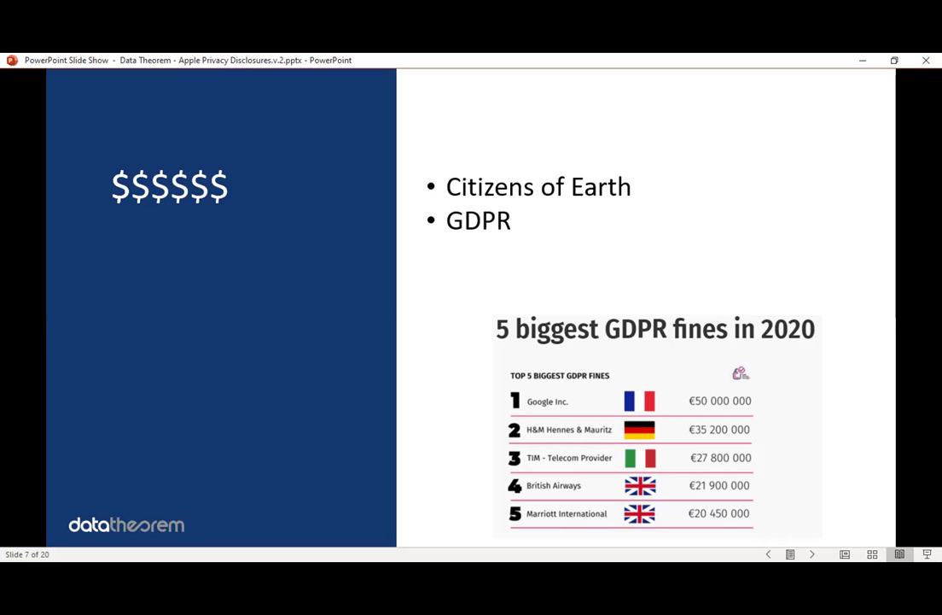
key(Right)
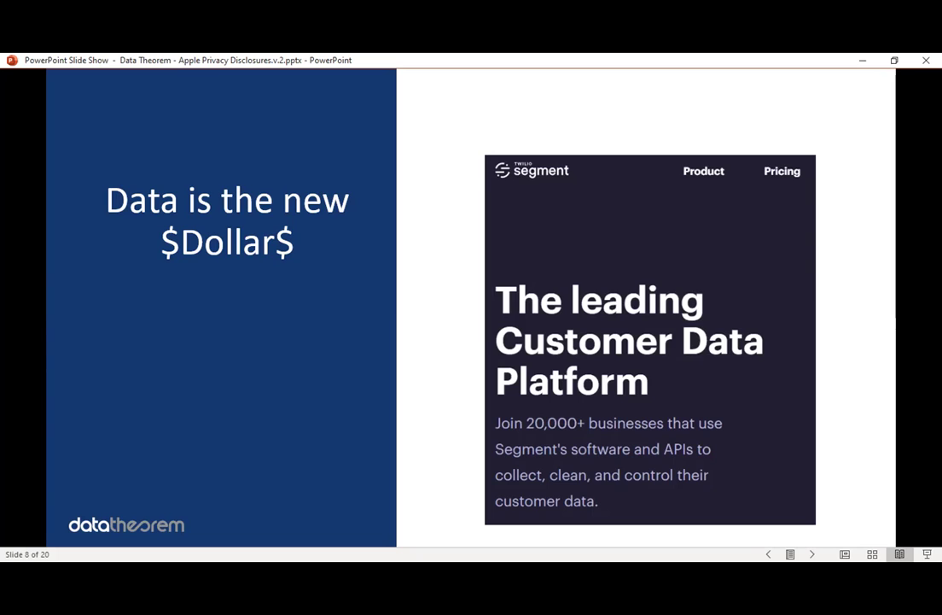
key(Right)
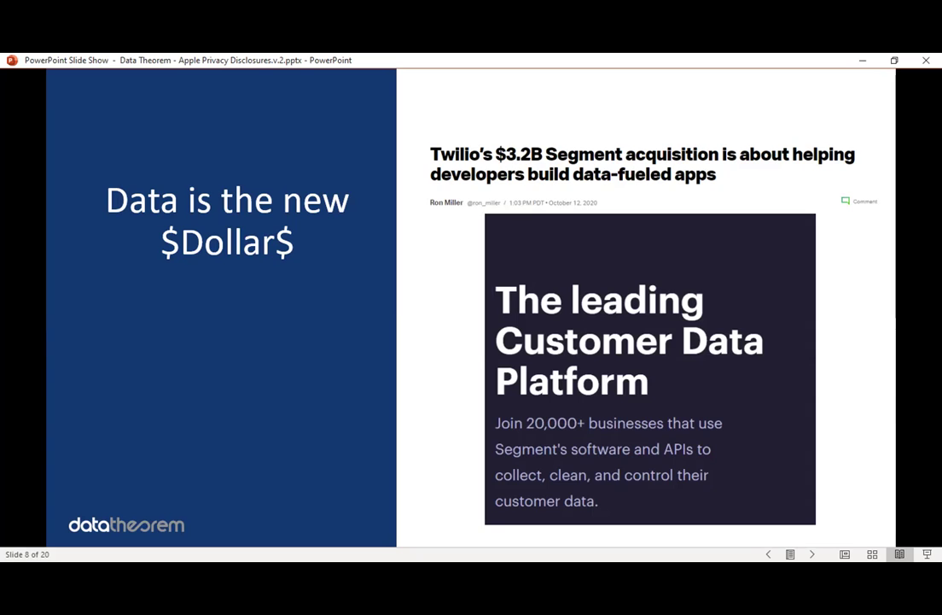
key(Right)
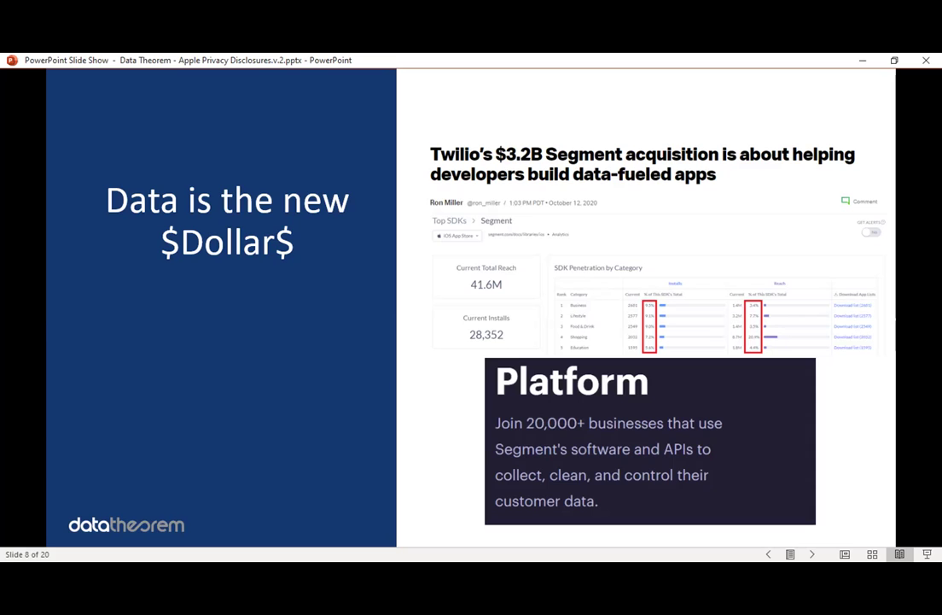
key(Right)
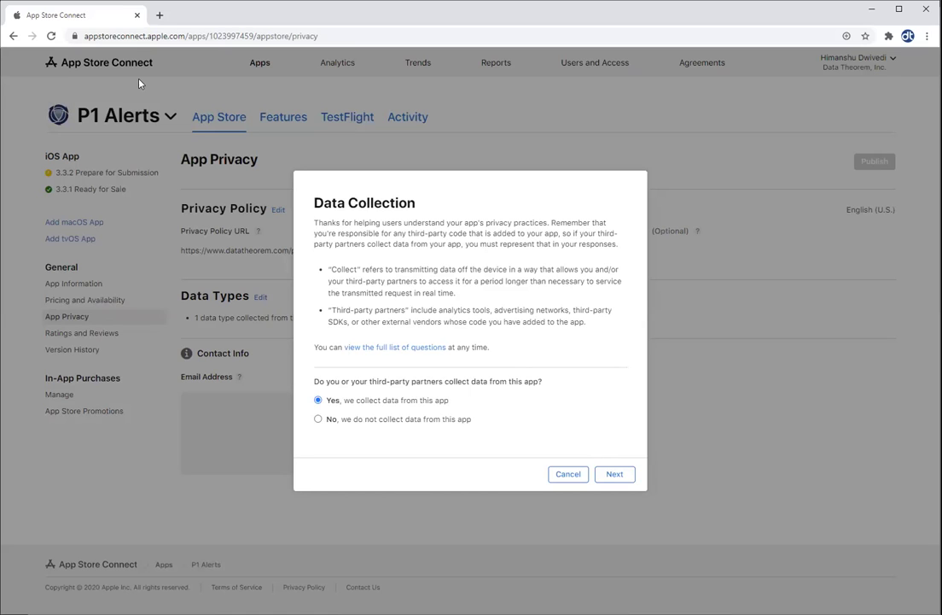
- In App Store Connect, restart the P1 Alerts data types questionnaire and proceed with Yes for collecting data from the app
click(565, 474)
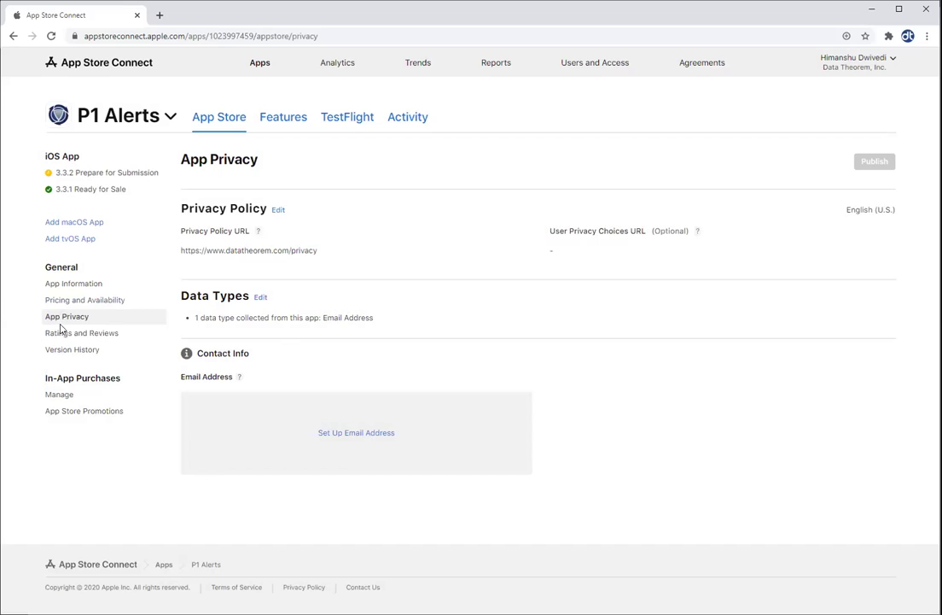
click(260, 297)
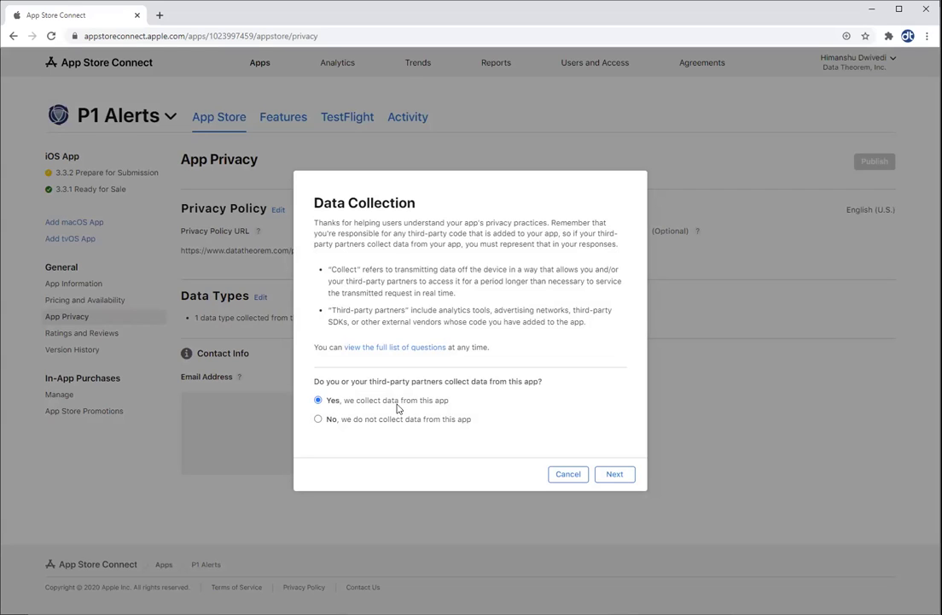
click(613, 473)
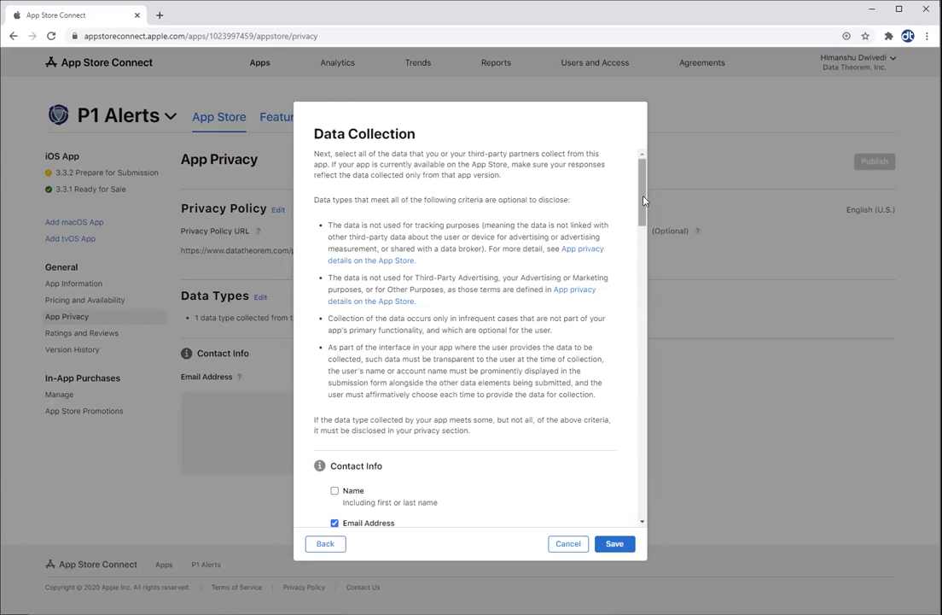
- Add Name and Payment Info to the data types collected from the app and save the selection
scroll(643, 214, down, 2)
drag(643, 216, 614, 254)
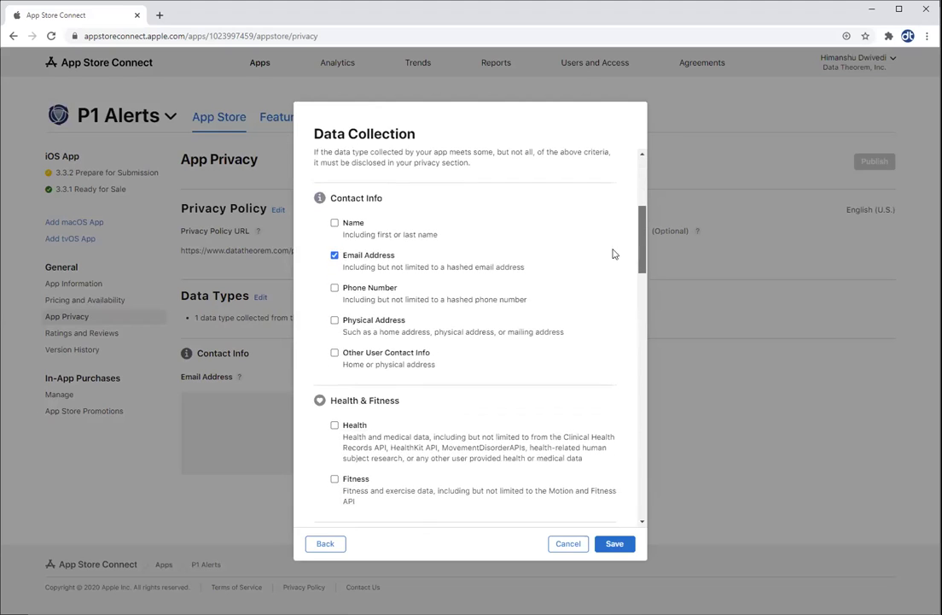
click(334, 223)
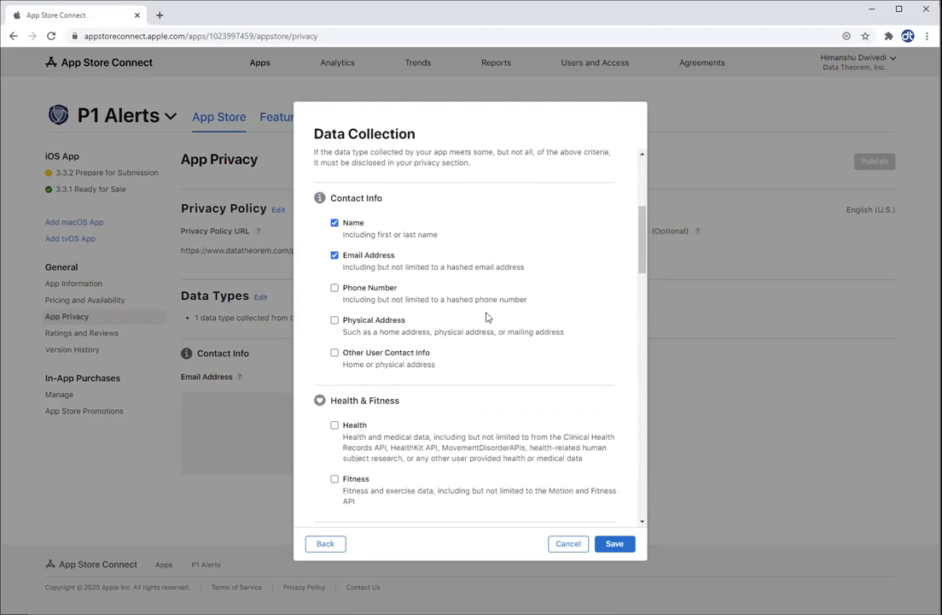
drag(642, 254, 634, 291)
scroll(633, 291, down, 1)
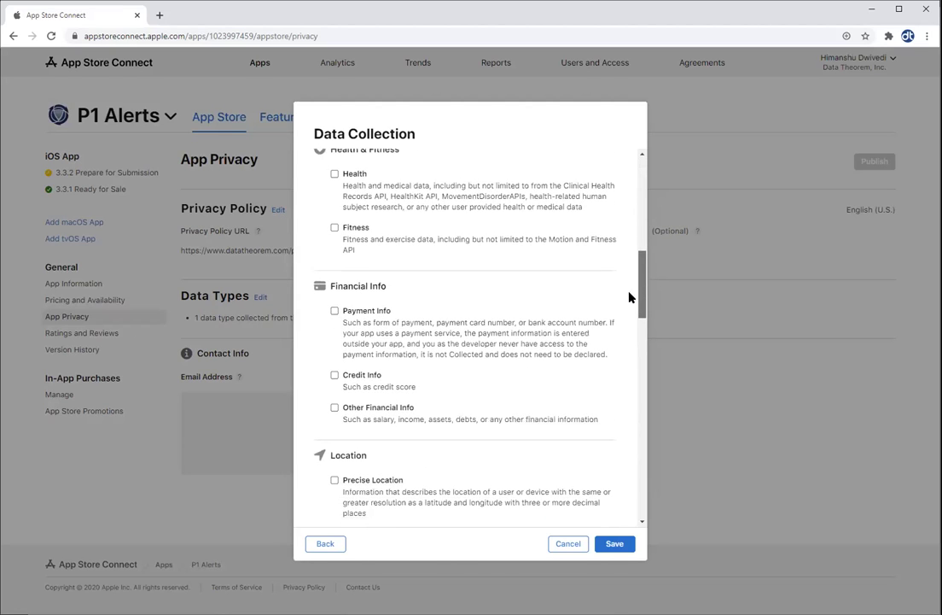
click(335, 295)
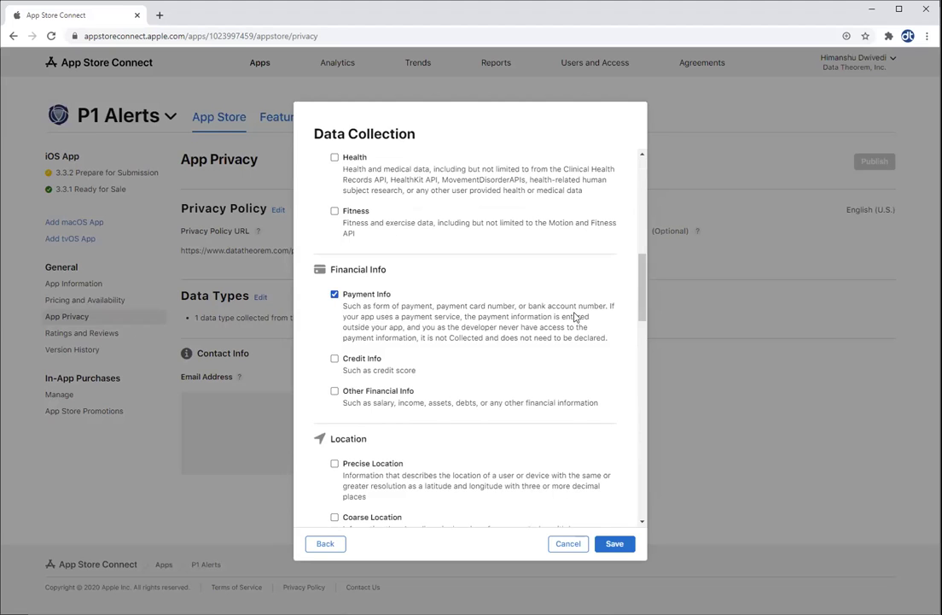
drag(642, 323, 633, 515)
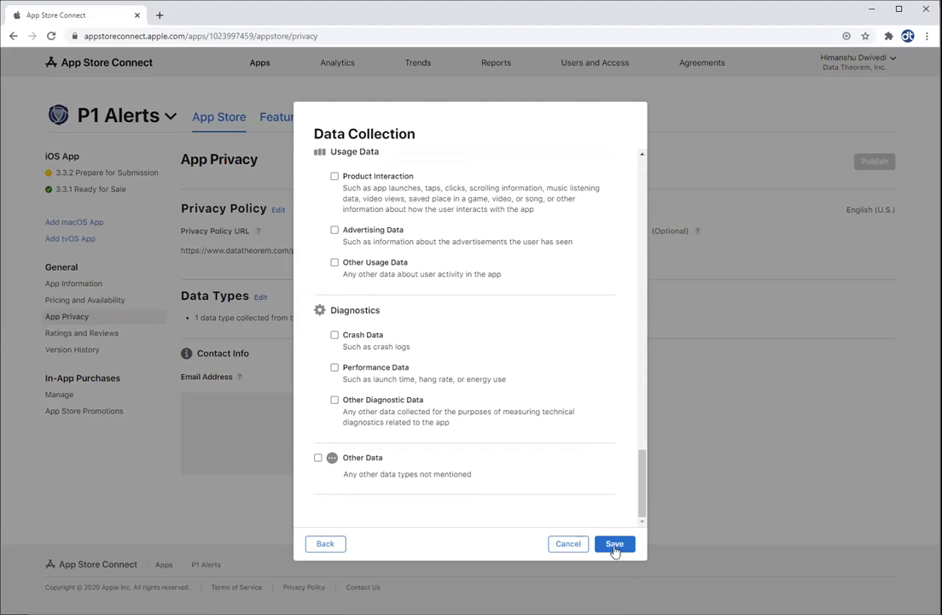
click(614, 543)
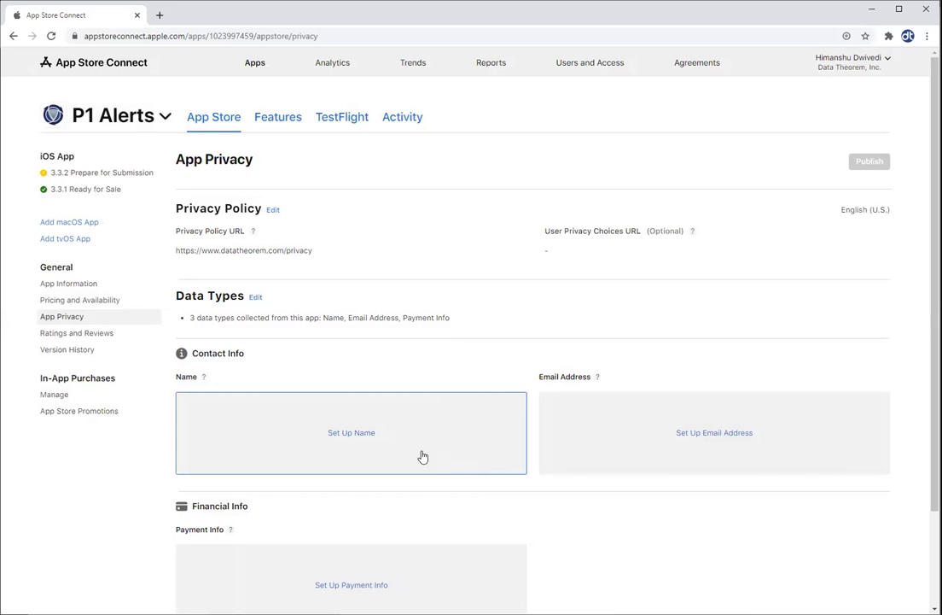
- Start setting up the Name data type and mark App Functionality as its use, pointing out Third-Party Advertising and Analytics
click(358, 434)
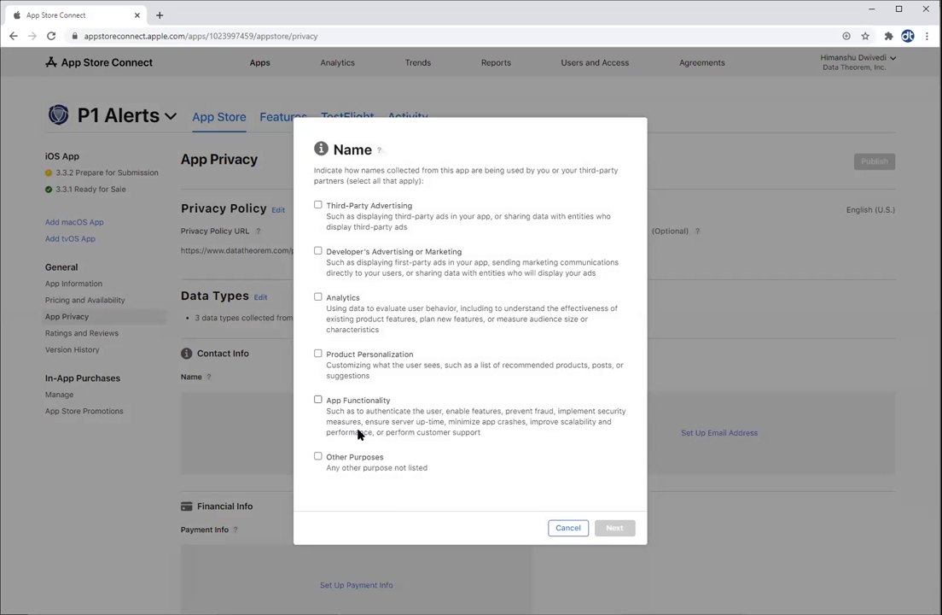
click(318, 399)
drag(325, 400, 383, 402)
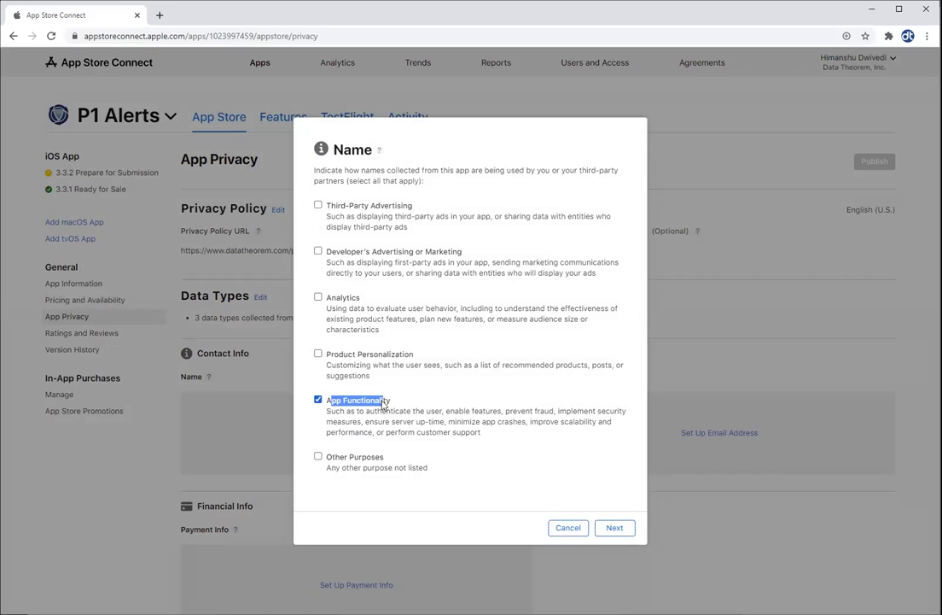
click(342, 208)
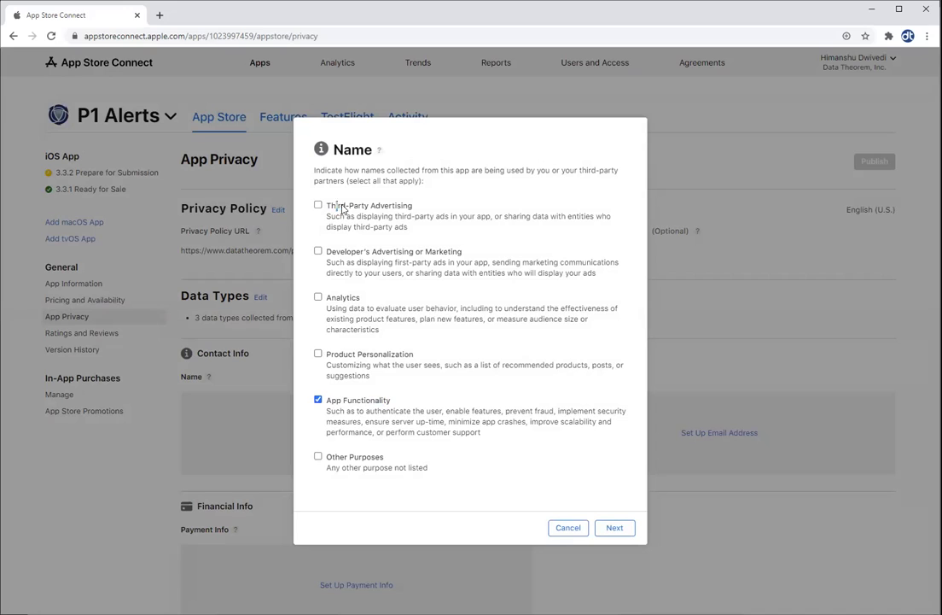
drag(337, 207, 395, 208)
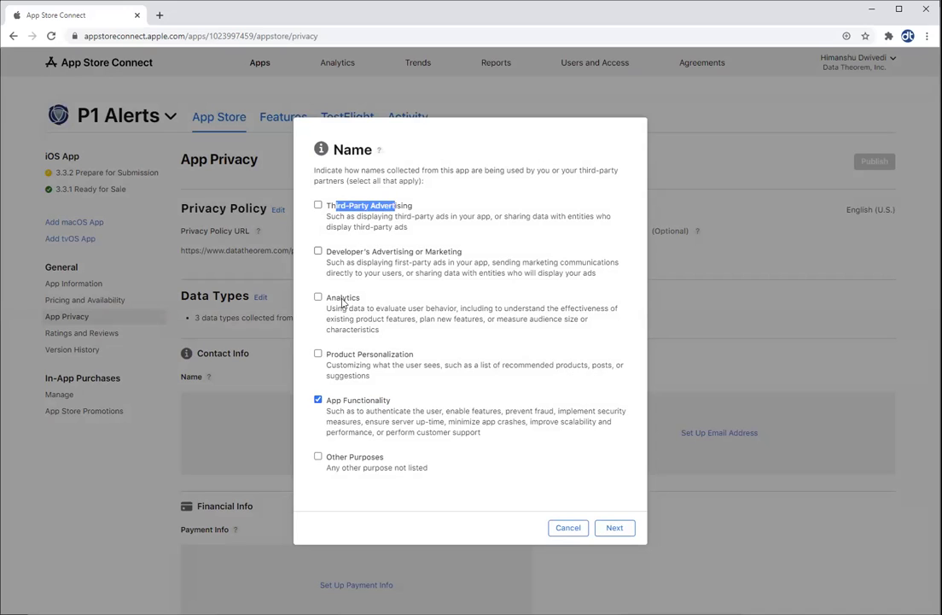
drag(342, 301, 355, 303)
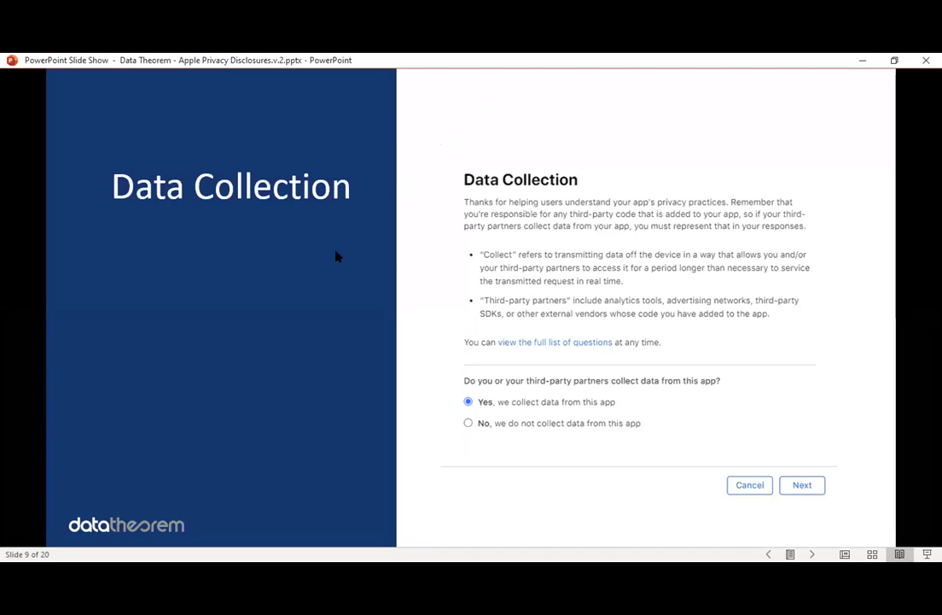
- Back in the PowerPoint slide show, advance from the Data Collection slide to the highlighted App Store Answers on slide 15
click(335, 256)
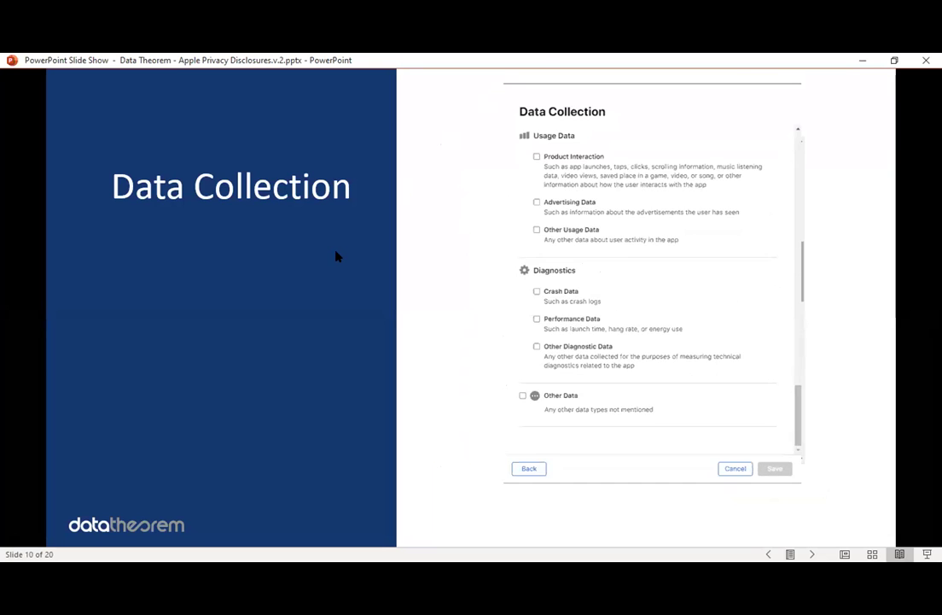
click(336, 256)
key(Right)
key(Right)
key(Right)
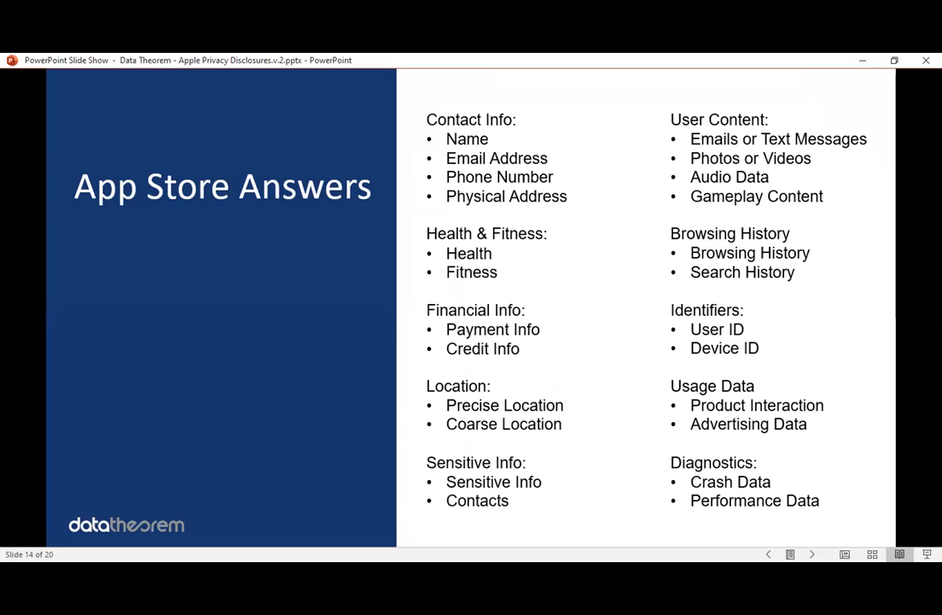
key(Right)
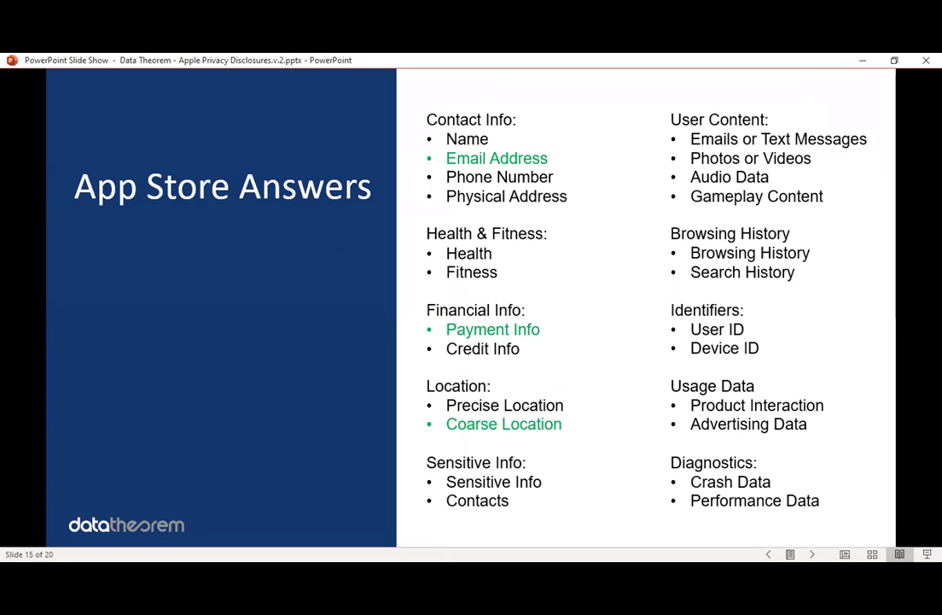